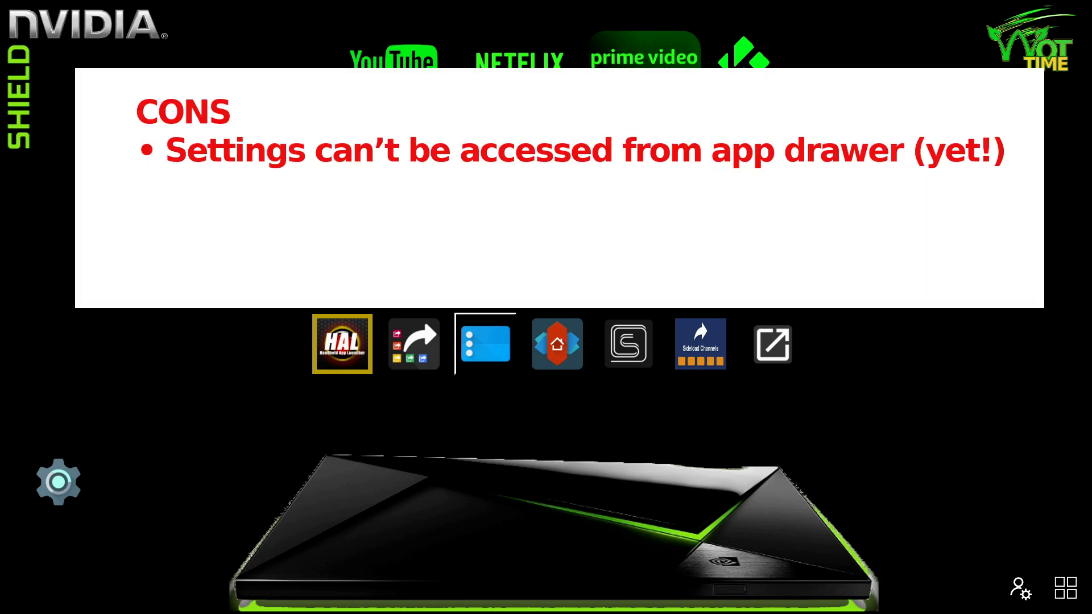
Open the app drawer listing all installed apps alphabetically from 1AMC.
{"action": "left_click", "coordinate": [58, 481]}
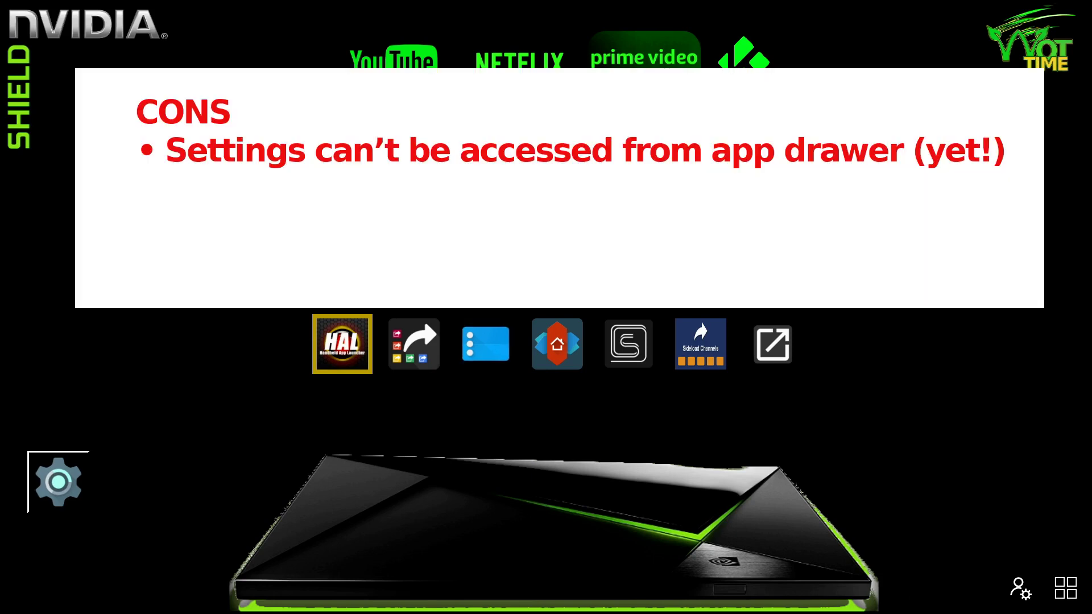
{"action": "left_click", "coordinate": [1020, 589]}
{"action": "left_click", "coordinate": [1065, 589]}
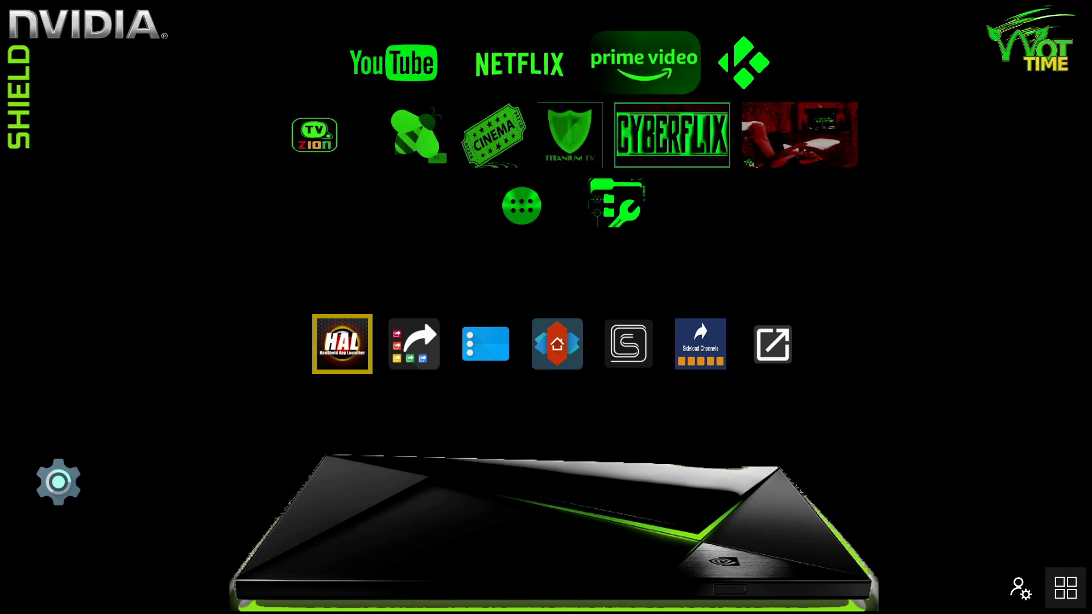
{"action": "key", "text": "Down"}
{"action": "key", "text": "Down"}
{"action": "key", "text": "Down"}
{"action": "key", "text": "Down"}
{"action": "key", "text": "Down"}
{"action": "key", "text": "Down"}
{"action": "key", "text": "Down"}
{"action": "key", "text": "Down"}
{"action": "key", "text": "Down"}
{"action": "key", "text": "Down"}
{"action": "key", "text": "Down"}
{"action": "key", "text": "Down"}
{"action": "key", "text": "Down"}
{"action": "key", "text": "Down"}
{"action": "key", "text": "Down"}
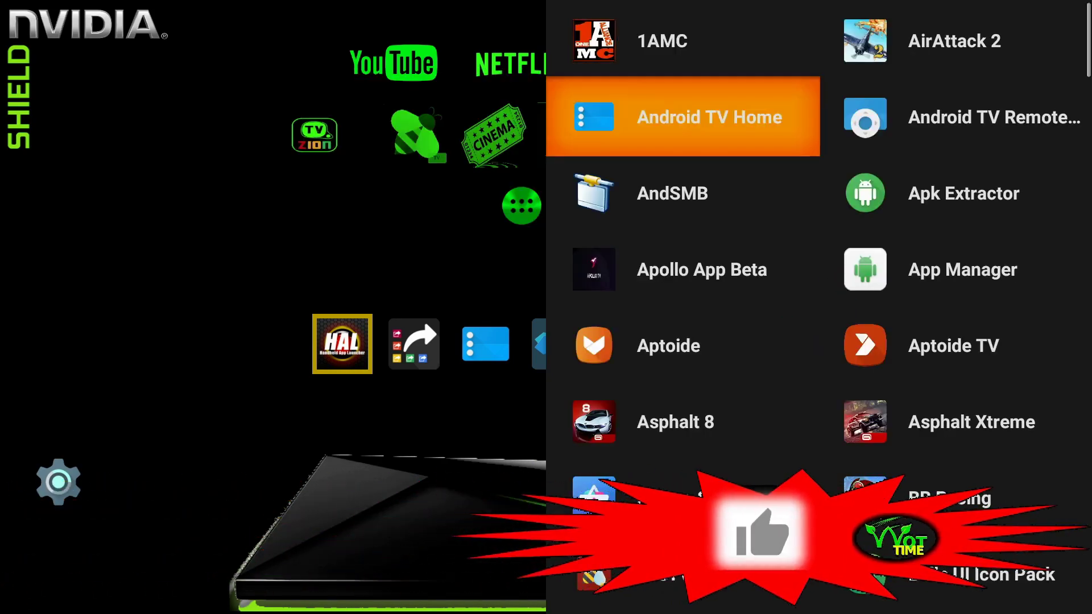
Open the system Settings panel from the app list, look through it, and close it.
{"action": "key", "text": "Down"}
{"action": "key", "text": "Down"}
{"action": "key", "text": "Down"}
{"action": "key", "text": "Down"}
{"action": "key", "text": "Down"}
{"action": "key", "text": "Down"}
{"action": "key", "text": "Down"}
{"action": "key", "text": "Down"}
{"action": "key", "text": "Down"}
{"action": "key", "text": "Down"}
{"action": "key", "text": "Down"}
{"action": "key", "text": "Down"}
{"action": "key", "text": "Down"}
{"action": "key", "text": "Down"}
{"action": "key", "text": "Down"}
{"action": "key", "text": "Down"}
{"action": "key", "text": "Down"}
{"action": "key", "text": "Down"}
{"action": "key", "text": "Down"}
{"action": "key", "text": "Down"}
{"action": "key", "text": "Right"}
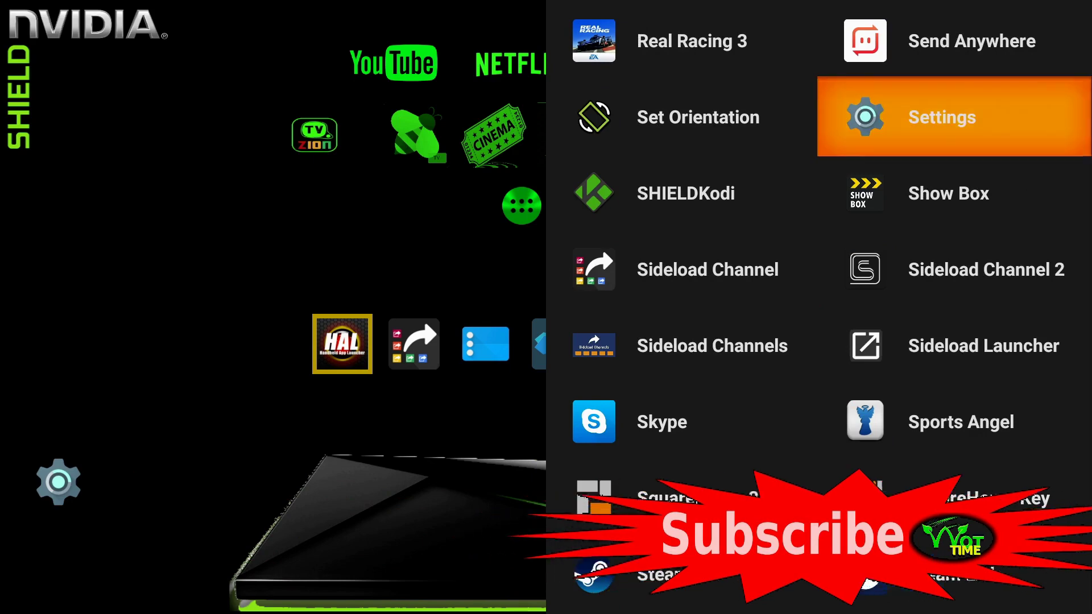
{"action": "key", "text": "Return"}
{"action": "key", "text": "Down"}
{"action": "key", "text": "Down"}
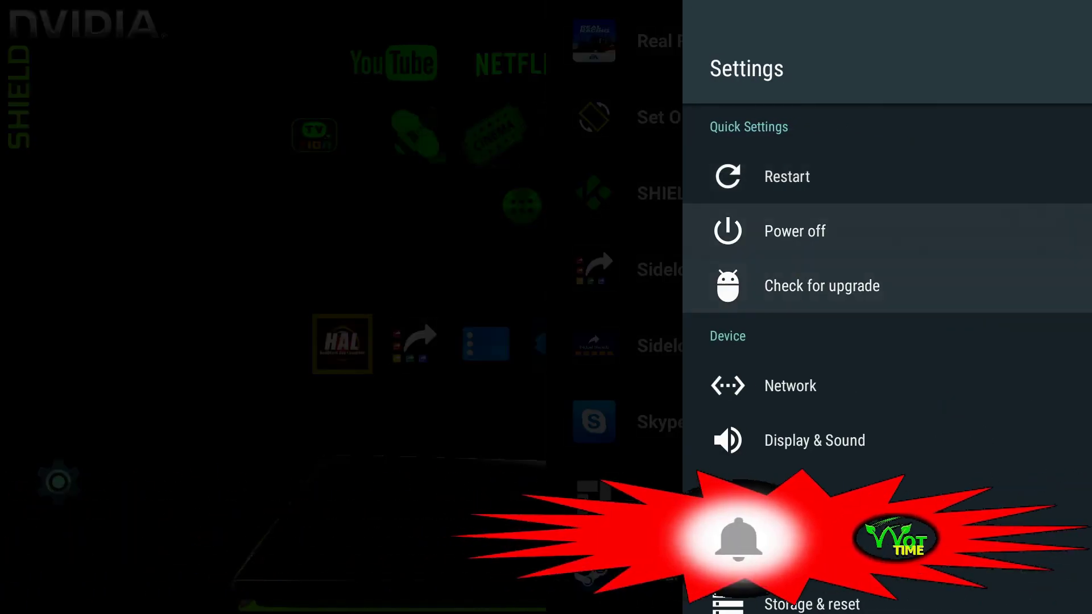
{"action": "key", "text": "Escape"}
Move through the app list to the Android TV Home entry.
{"action": "key", "text": "Left"}
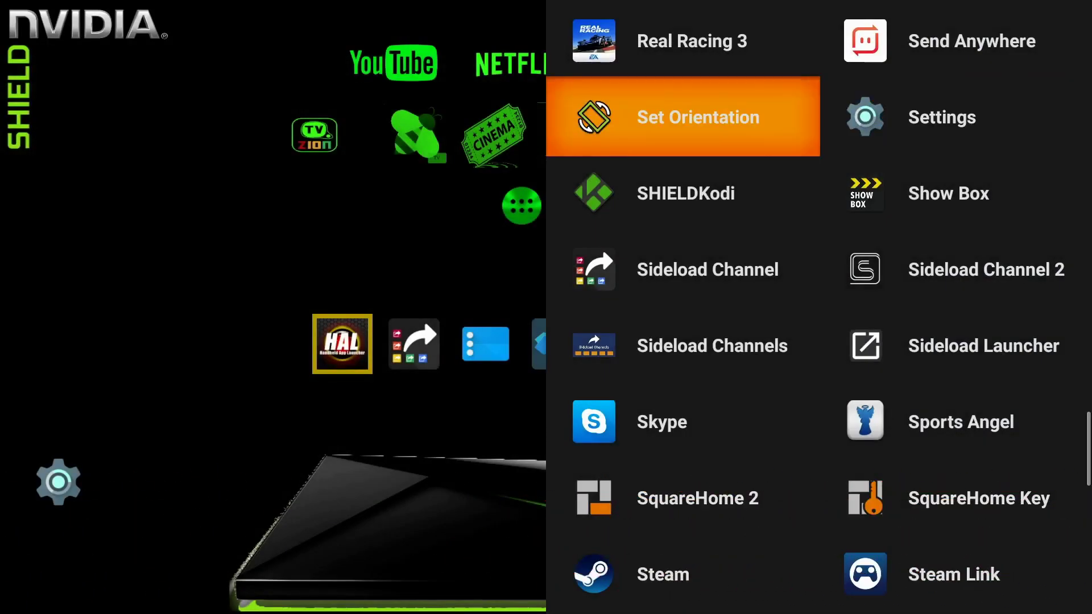
{"action": "key", "text": "Up"}
{"action": "key", "text": "Up"}
{"action": "key", "text": "Up"}
{"action": "key", "text": "Up"}
{"action": "key", "text": "Up"}
{"action": "key", "text": "Up"}
{"action": "key", "text": "Up"}
{"action": "key", "text": "Up"}
{"action": "key", "text": "Up"}
{"action": "key", "text": "Up"}
{"action": "key", "text": "Up"}
{"action": "key", "text": "Up"}
{"action": "key", "text": "Up"}
{"action": "key", "text": "Up"}
{"action": "key", "text": "Up"}
{"action": "key", "text": "Up"}
{"action": "key", "text": "Up"}
{"action": "key", "text": "Up"}
{"action": "key", "text": "Up"}
{"action": "key", "text": "Up"}
{"action": "key", "text": "Up"}
{"action": "key", "text": "Up"}
{"action": "key", "text": "Up"}
{"action": "key", "text": "Up"}
{"action": "key", "text": "Up"}
{"action": "key", "text": "Up"}
{"action": "key", "text": "Up"}
{"action": "key", "text": "Up"}
{"action": "key", "text": "Up"}
{"action": "key", "text": "Up"}
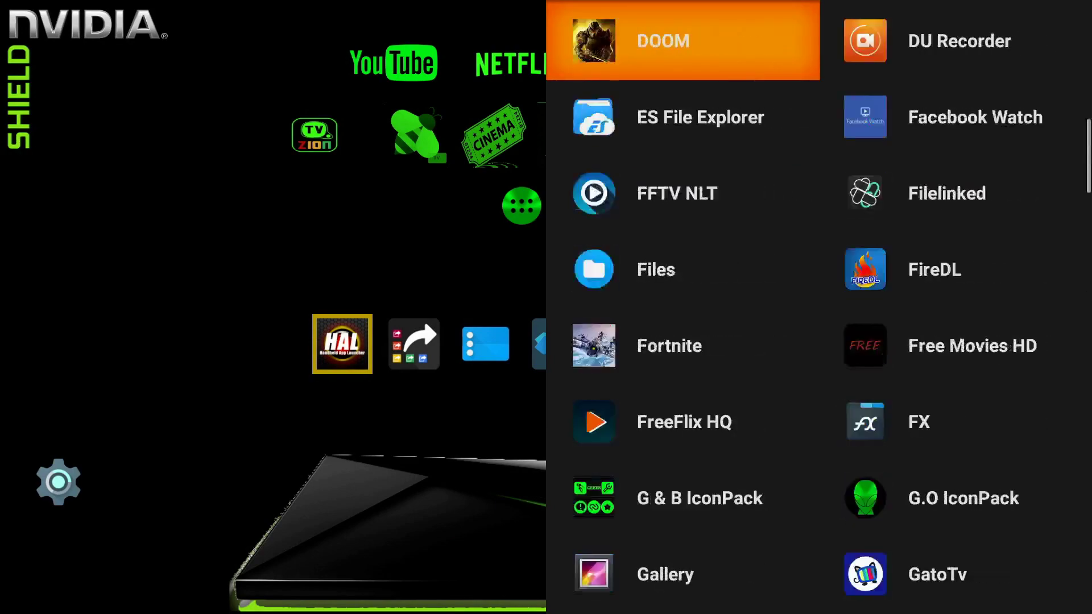
{"action": "key", "text": "Down"}
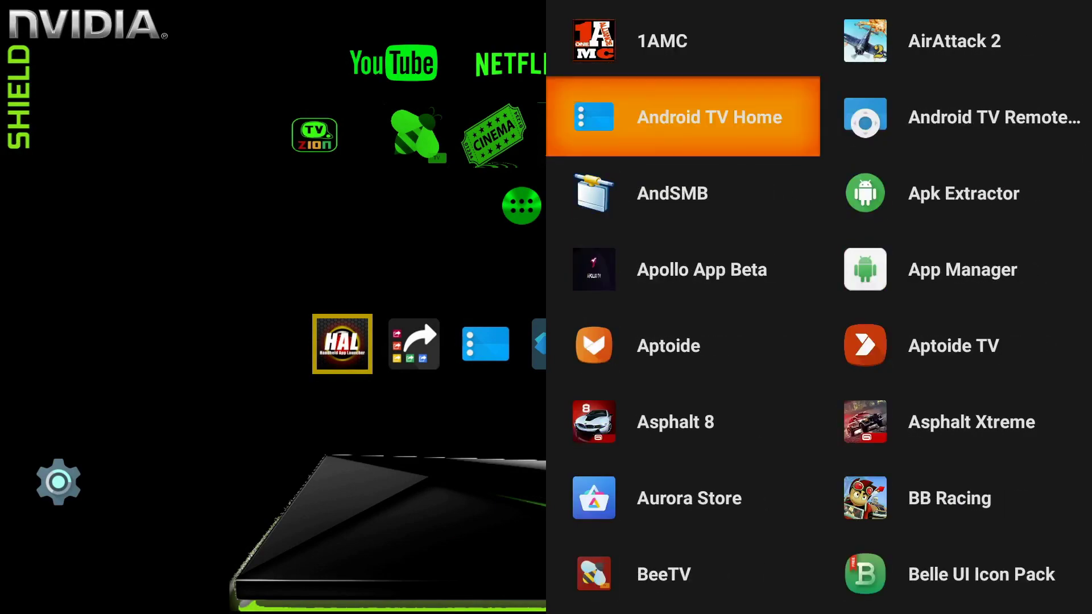
Launch Android TV Home and scroll its channel rows, ending on the Launch Pad row.
{"action": "key", "text": "Return"}
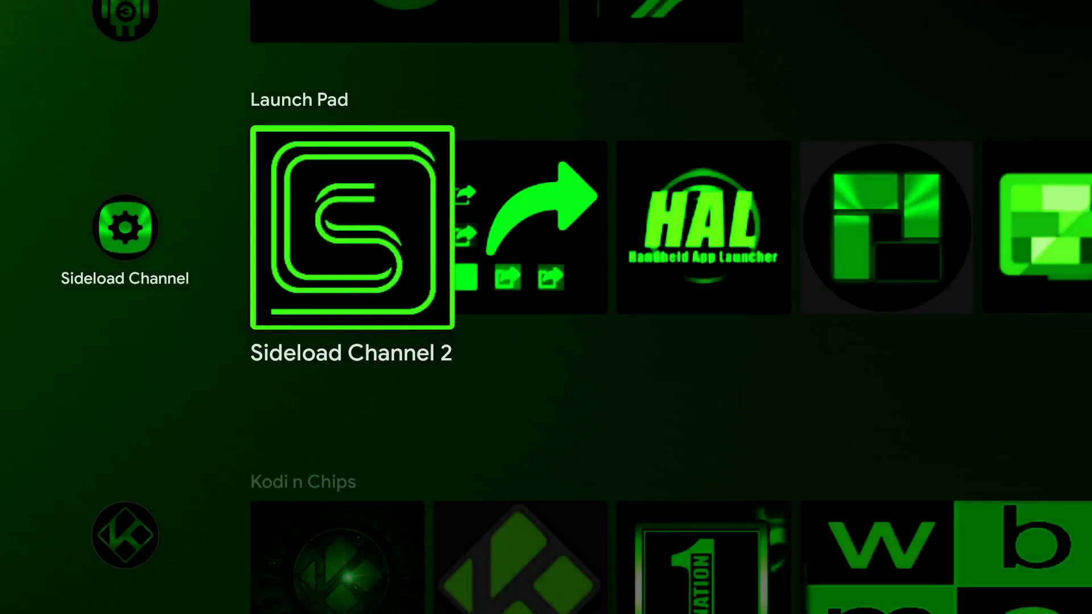
{"action": "key", "text": "Up"}
{"action": "key", "text": "Up"}
{"action": "key", "text": "Up"}
{"action": "key", "text": "Up"}
{"action": "key", "text": "Up"}
{"action": "key", "text": "Up"}
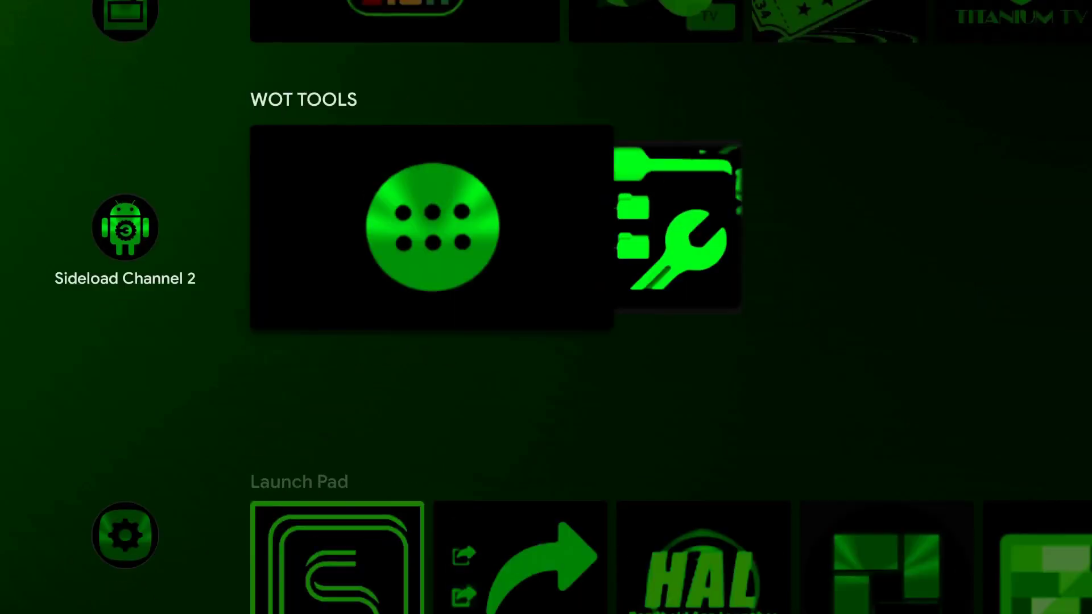
{"action": "key", "text": "Down"}
{"action": "key", "text": "Down"}
{"action": "key", "text": "Down"}
{"action": "key", "text": "Down"}
{"action": "key", "text": "Down"}
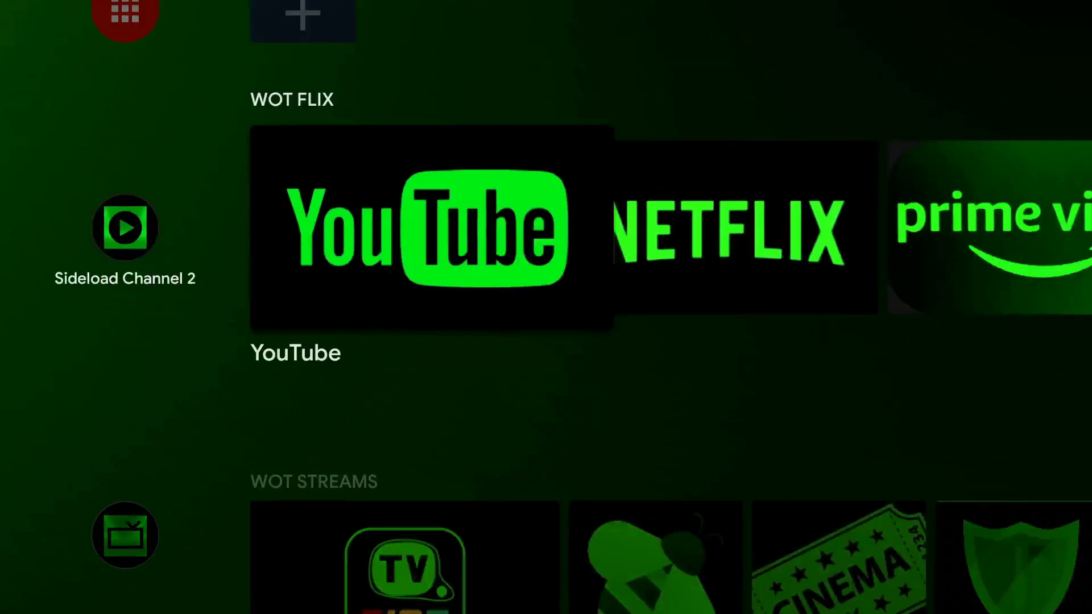
{"action": "key", "text": "Up"}
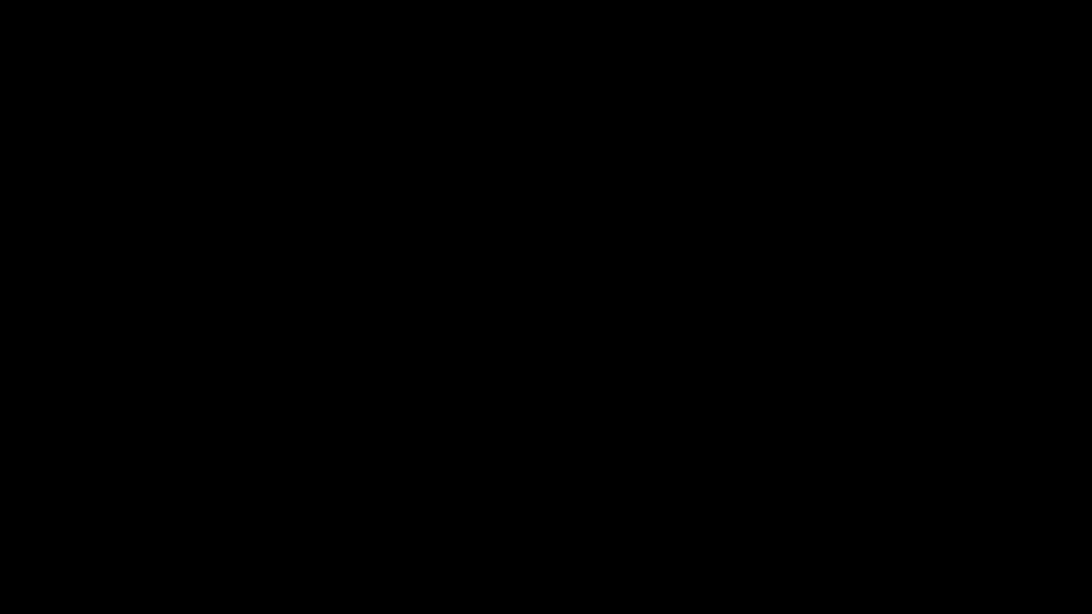
Return to the SHIELD home, then open and close the system settings panel.
{"action": "key", "text": "Escape"}
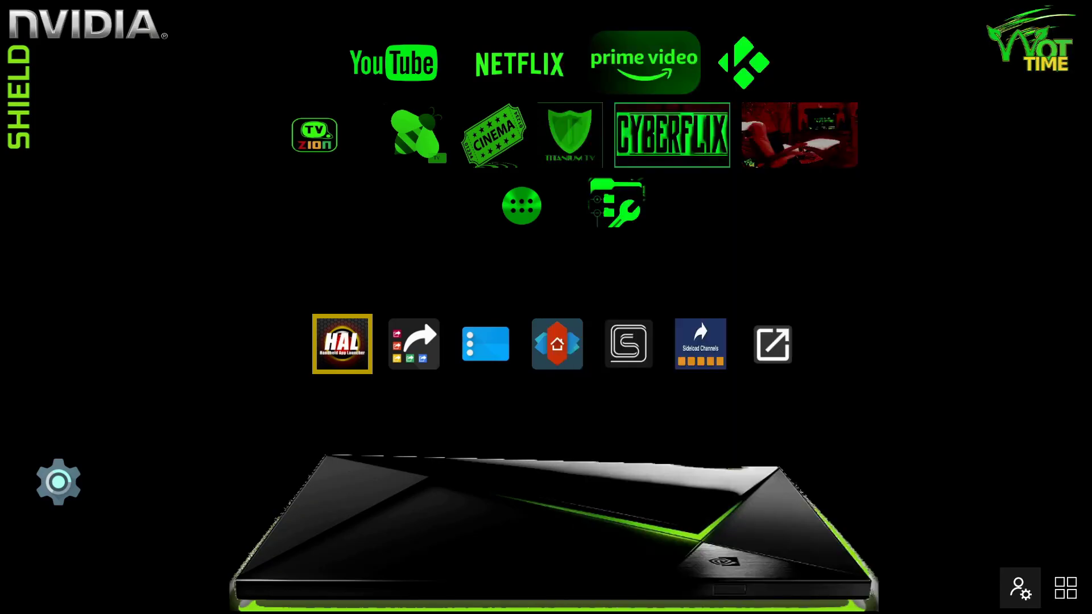
{"action": "key", "text": "Up"}
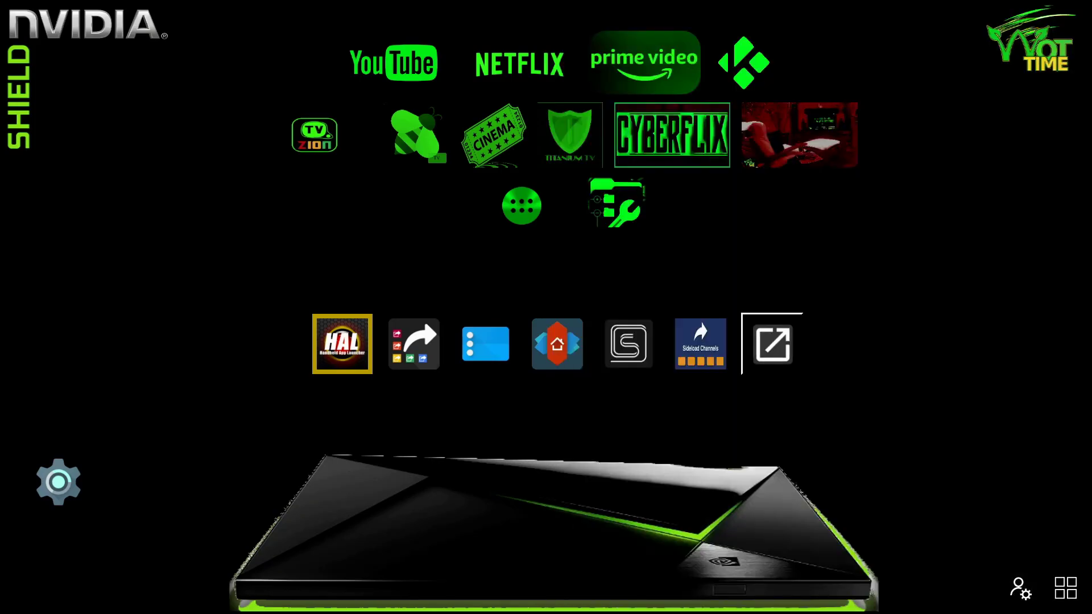
{"action": "key", "text": "Left"}
{"action": "key", "text": "Left"}
{"action": "key", "text": "Left"}
{"action": "key", "text": "Left"}
{"action": "key", "text": "Left"}
{"action": "key", "text": "Left"}
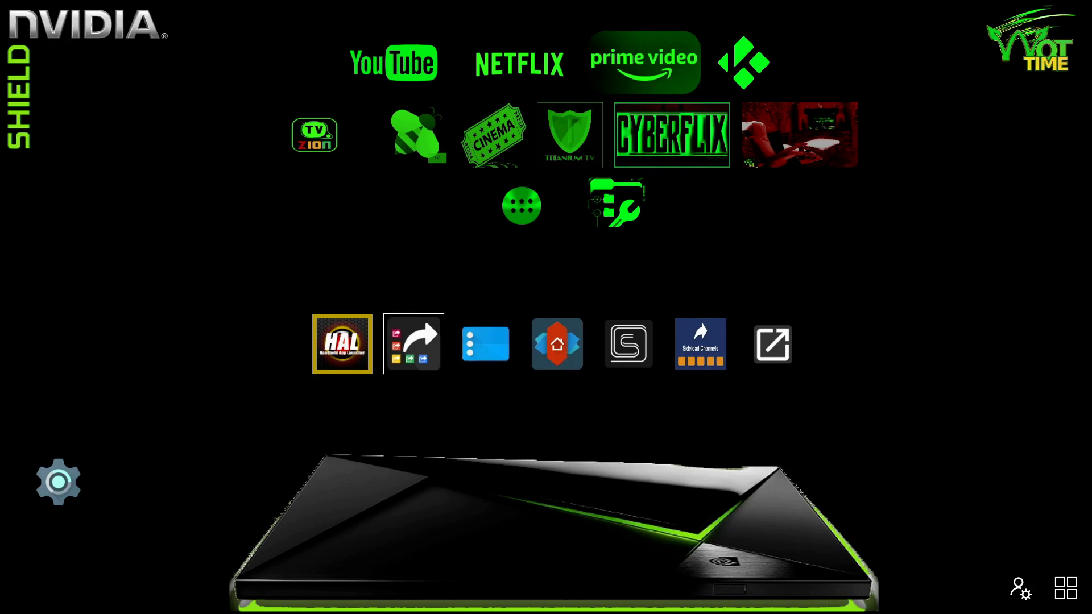
{"action": "key", "text": "Left"}
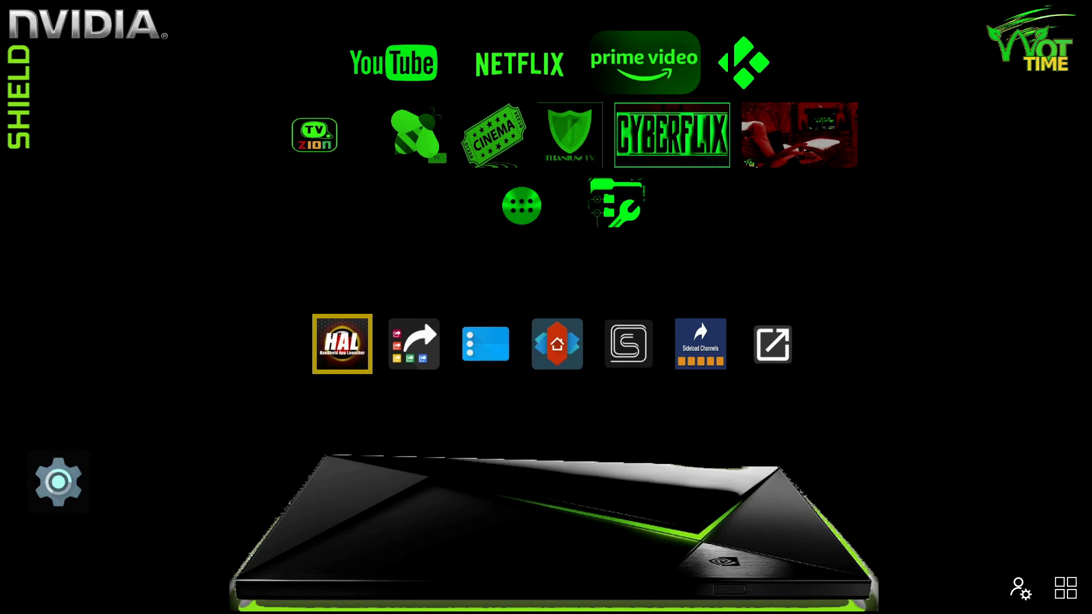
{"action": "key", "text": "Return"}
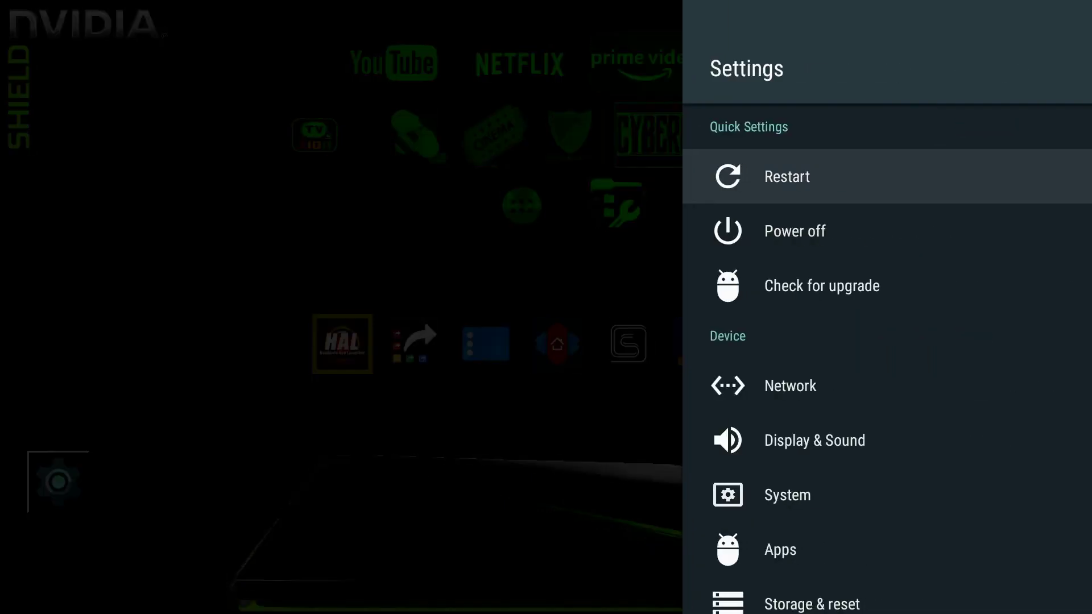
{"action": "key", "text": "Escape"}
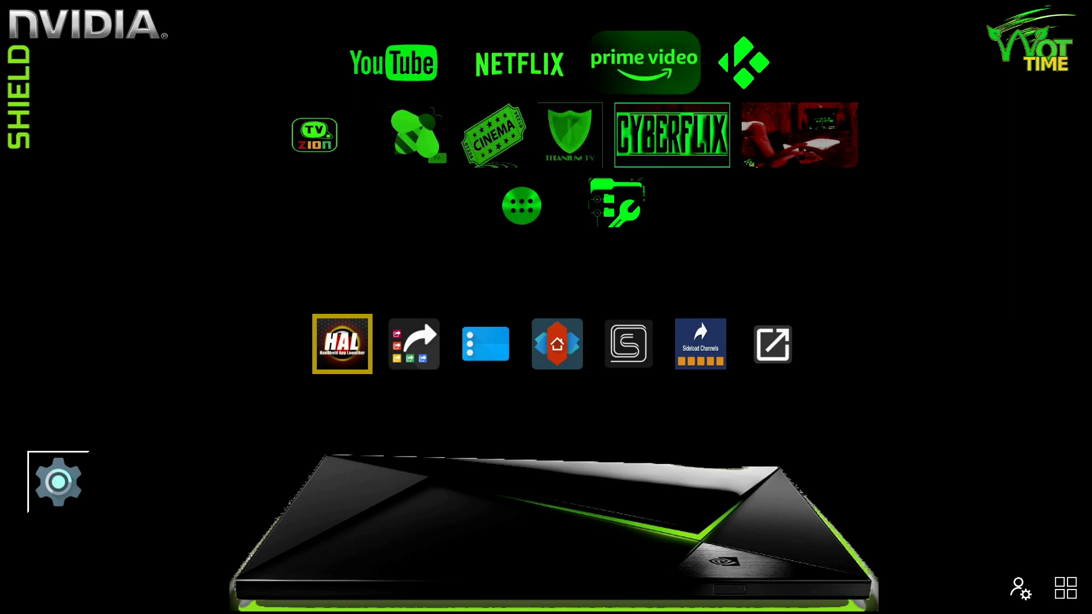
Focus the HAL icon in the bottom row and launch HAL Launcher.
{"action": "key", "text": "Up"}
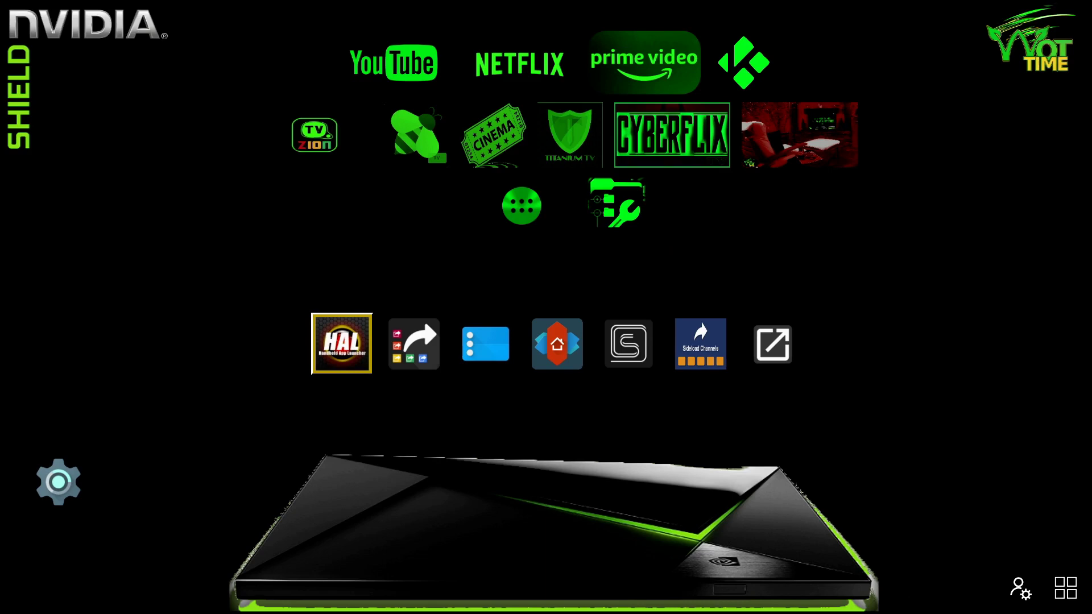
{"action": "key", "text": "Right"}
{"action": "key", "text": "Left"}
{"action": "key", "text": "Return"}
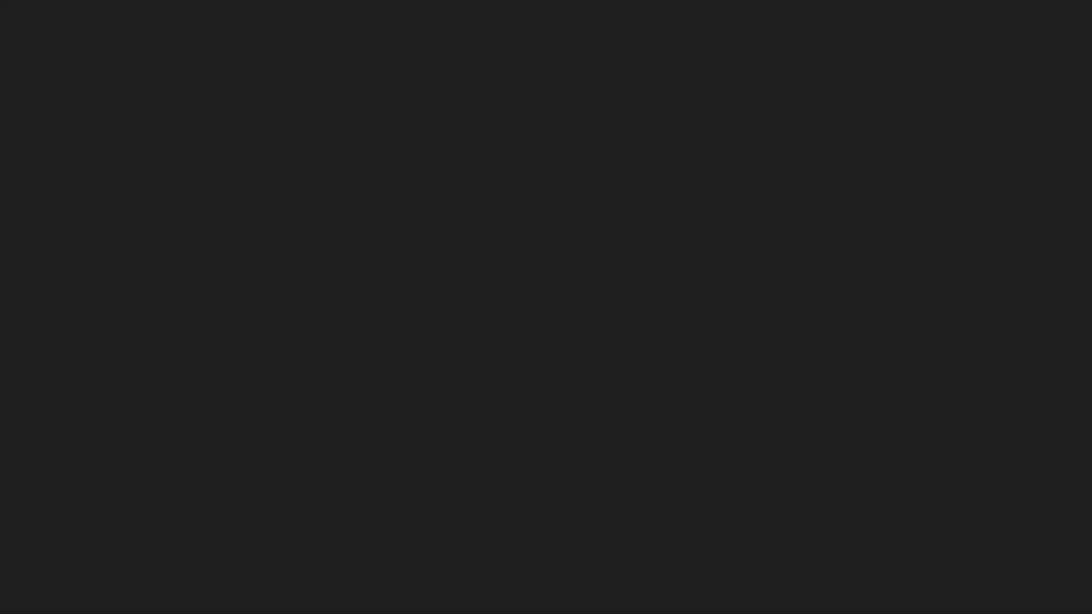
View the Power menu from HAL's Shutdown tile, back out, and return to the SHIELD home.
{"action": "key", "text": "Down"}
{"action": "key", "text": "Down"}
{"action": "key", "text": "Down"}
{"action": "key", "text": "Down"}
{"action": "key", "text": "Down"}
{"action": "key", "text": "Down"}
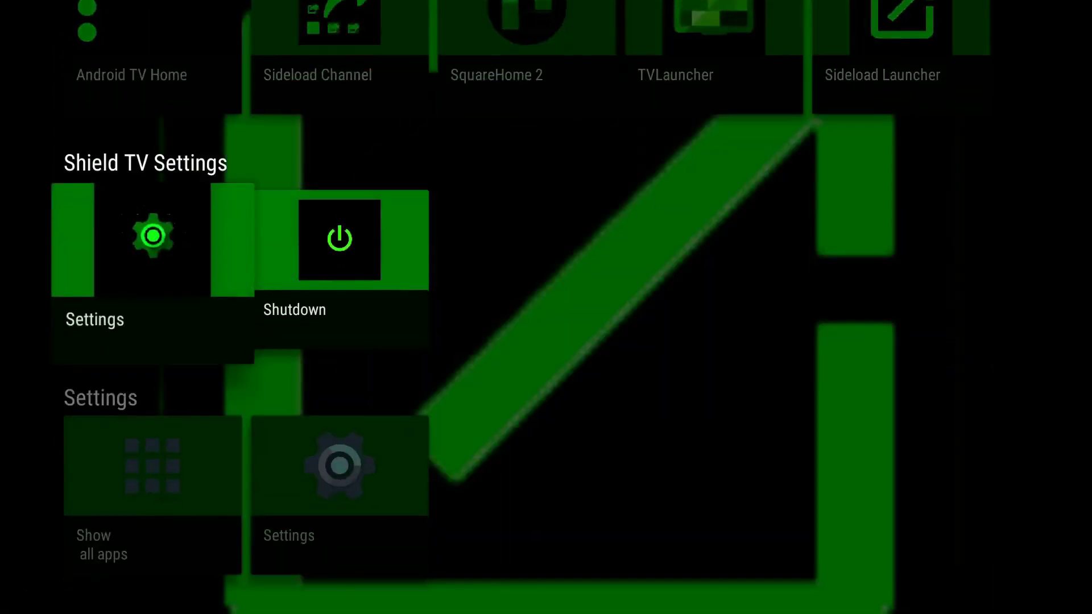
{"action": "key", "text": "Right"}
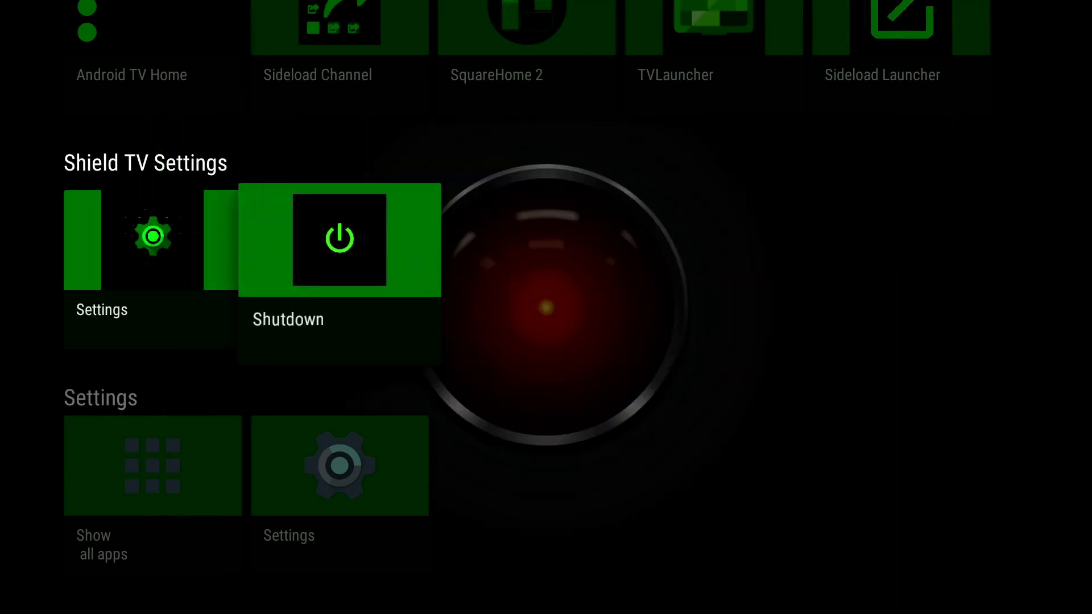
{"action": "key", "text": "Return"}
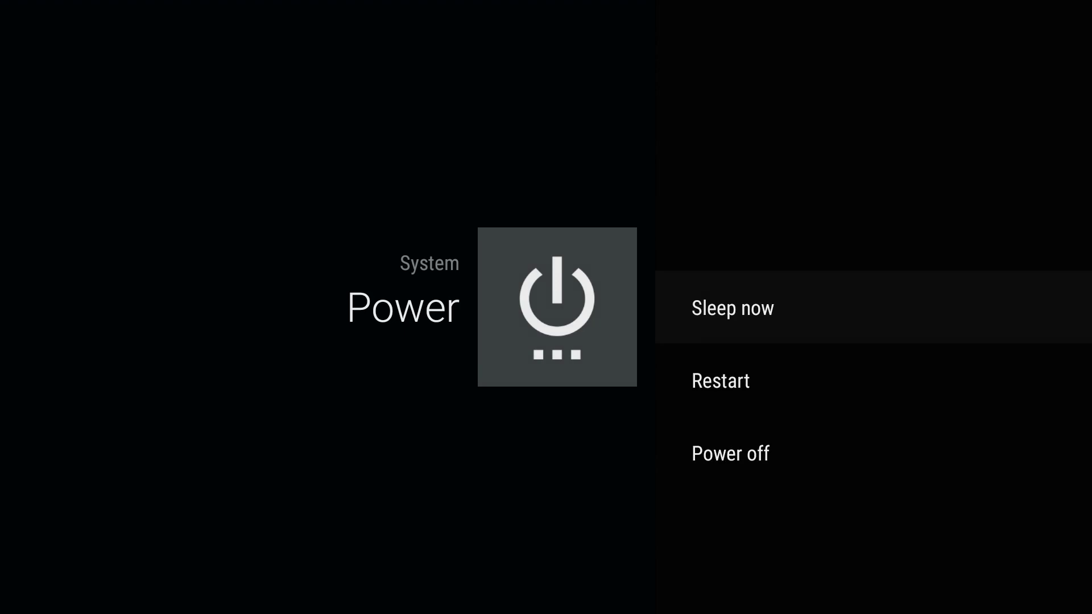
{"action": "key", "text": "Escape"}
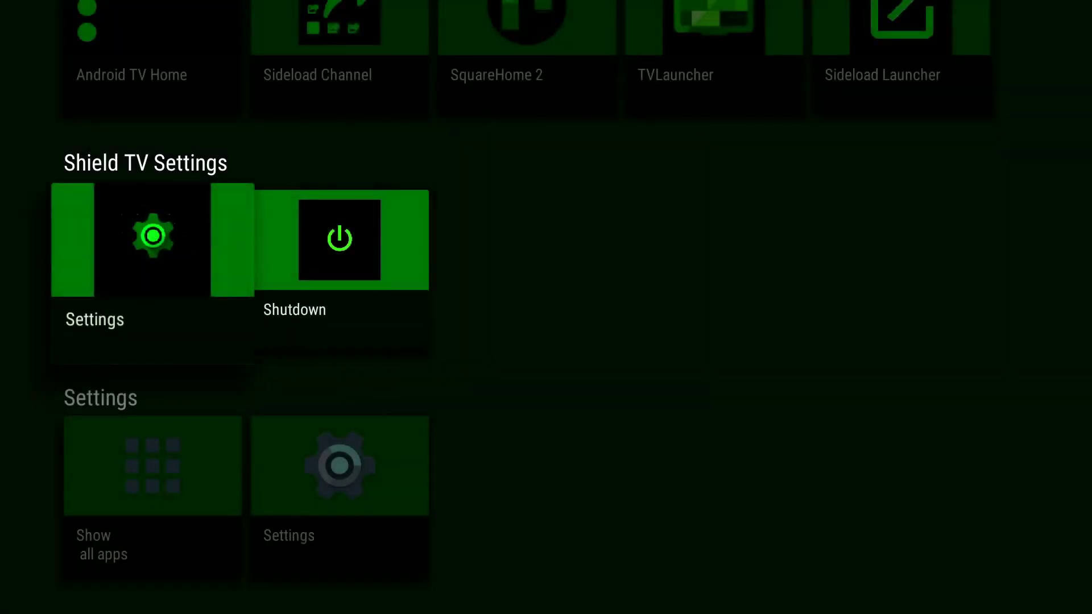
{"action": "key", "text": "Home"}
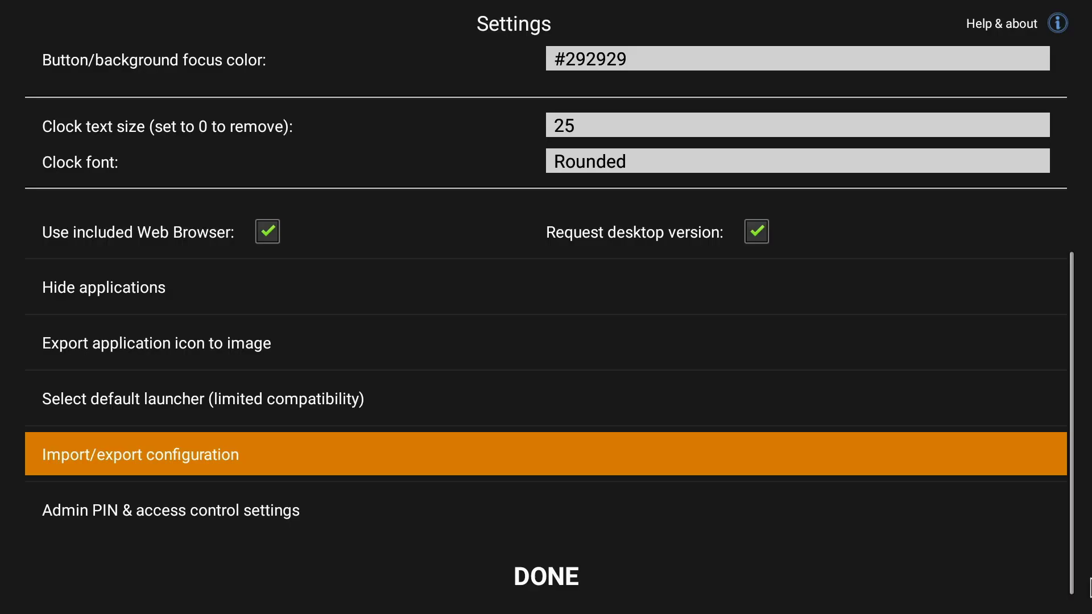
Expand Import/export configuration to reveal the Import and Export tile configuration options.
{"action": "key", "text": "Return"}
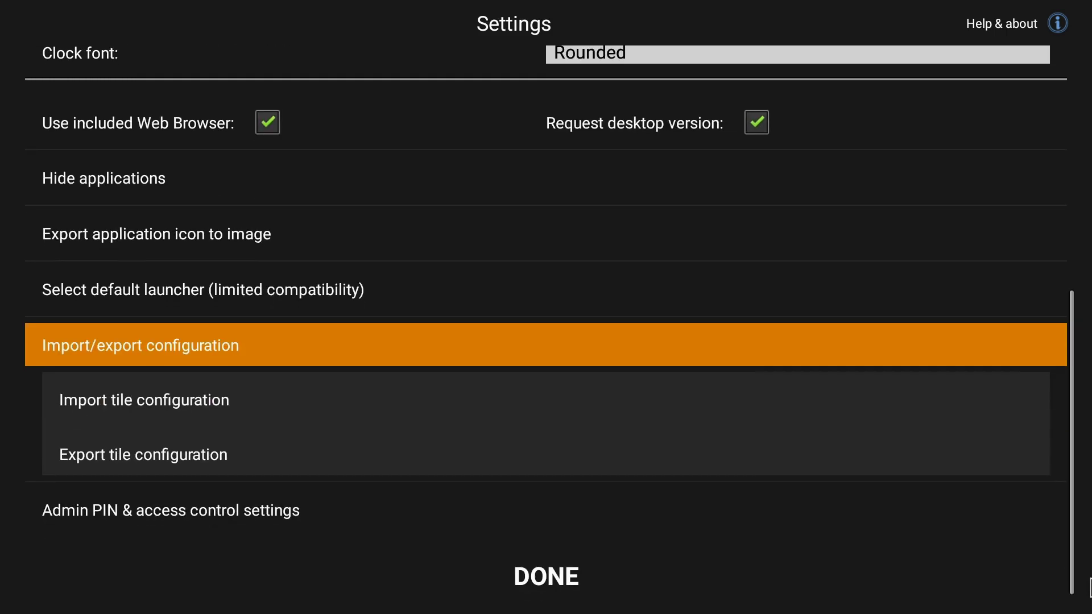
{"action": "key", "text": "Down"}
{"action": "key", "text": "Escape"}
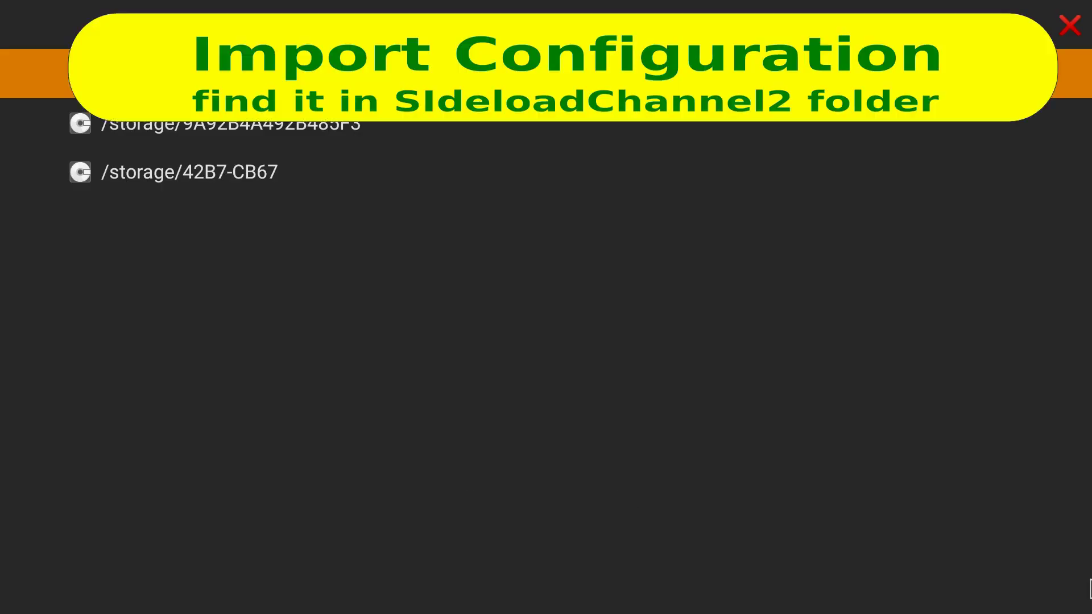
Import 2019-05-01_17:04_dxidev_sideload_channel2.db from the Sideload Channel 2 folder.
{"action": "key", "text": "Return"}
{"action": "key", "text": "Down"}
{"action": "key", "text": "Down"}
{"action": "key", "text": "Down"}
{"action": "key", "text": "Down"}
{"action": "key", "text": "Down"}
{"action": "key", "text": "Down"}
{"action": "key", "text": "Down"}
{"action": "key", "text": "Down"}
{"action": "key", "text": "Down"}
{"action": "key", "text": "Down"}
{"action": "key", "text": "Down"}
{"action": "key", "text": "Down"}
{"action": "key", "text": "Down"}
{"action": "key", "text": "Down"}
{"action": "key", "text": "Down"}
{"action": "key", "text": "Down"}
{"action": "key", "text": "Down"}
{"action": "key", "text": "Down"}
{"action": "key", "text": "Down"}
{"action": "key", "text": "Down"}
{"action": "key", "text": "Down"}
{"action": "key", "text": "Down"}
{"action": "key", "text": "Down"}
{"action": "key", "text": "Down"}
{"action": "key", "text": "Down"}
{"action": "key", "text": "Down"}
{"action": "key", "text": "Down"}
{"action": "key", "text": "Down"}
{"action": "key", "text": "Down"}
{"action": "key", "text": "Down"}
{"action": "key", "text": "Down"}
{"action": "key", "text": "Down"}
{"action": "key", "text": "Down"}
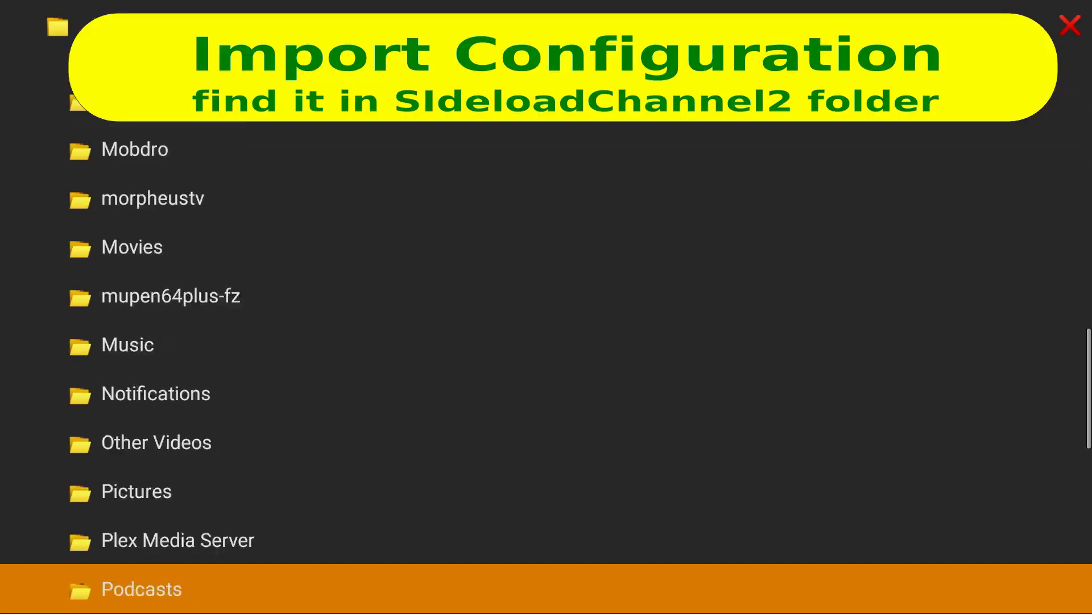
{"action": "key", "text": "Up"}
{"action": "key", "text": "Up"}
{"action": "key", "text": "Up"}
{"action": "key", "text": "Return"}
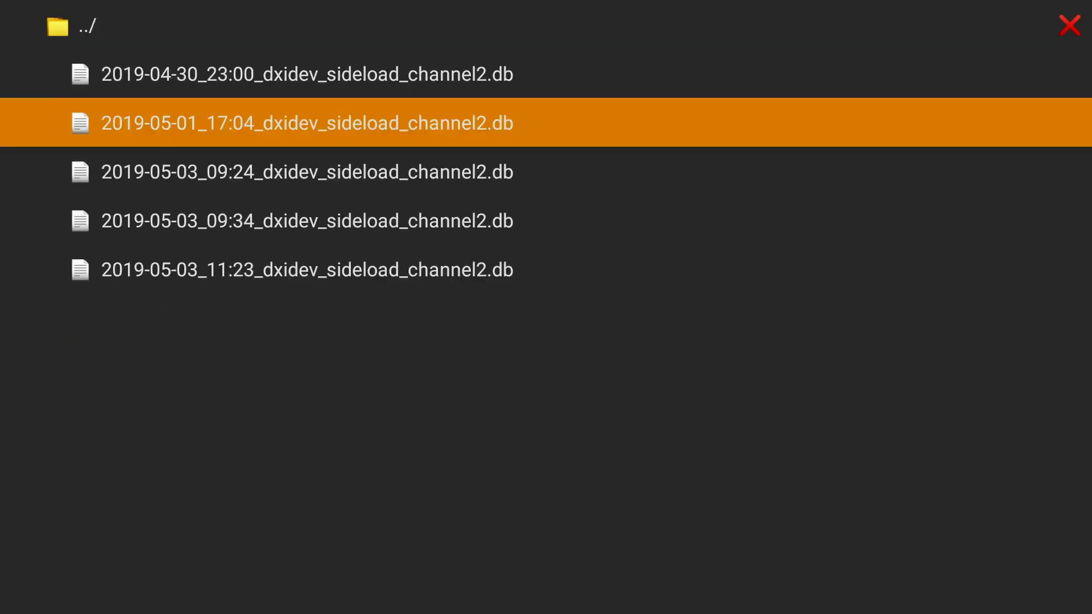
{"action": "key", "text": "Return"}
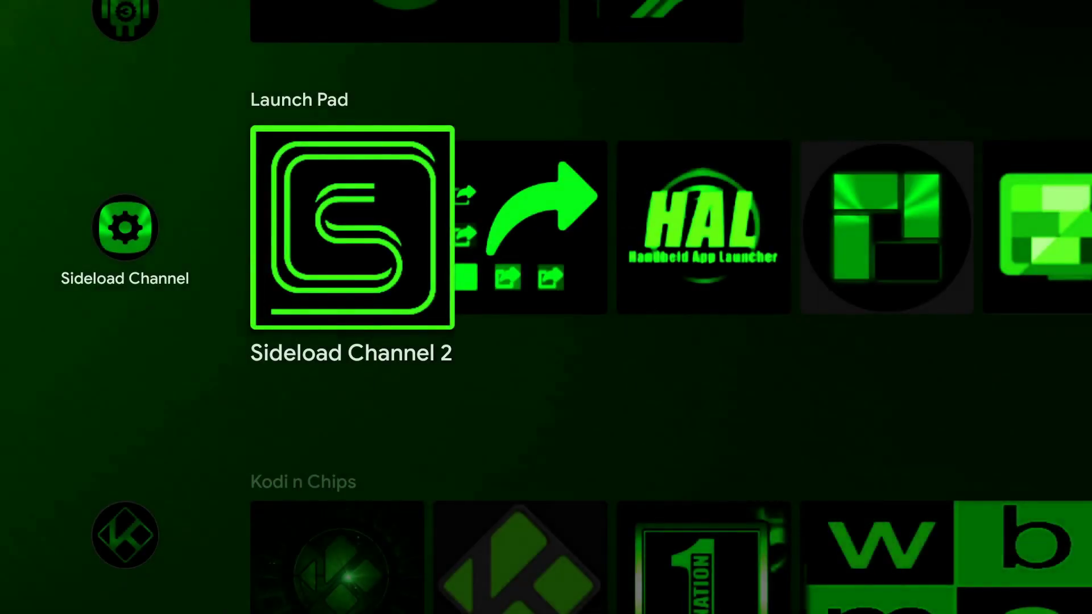
Scroll the Android TV home screen through the imported WOT channels to the bottom.
{"action": "key", "text": "Up"}
{"action": "key", "text": "Up"}
{"action": "key", "text": "Up"}
{"action": "key", "text": "Up"}
{"action": "key", "text": "Up"}
{"action": "key", "text": "Up"}
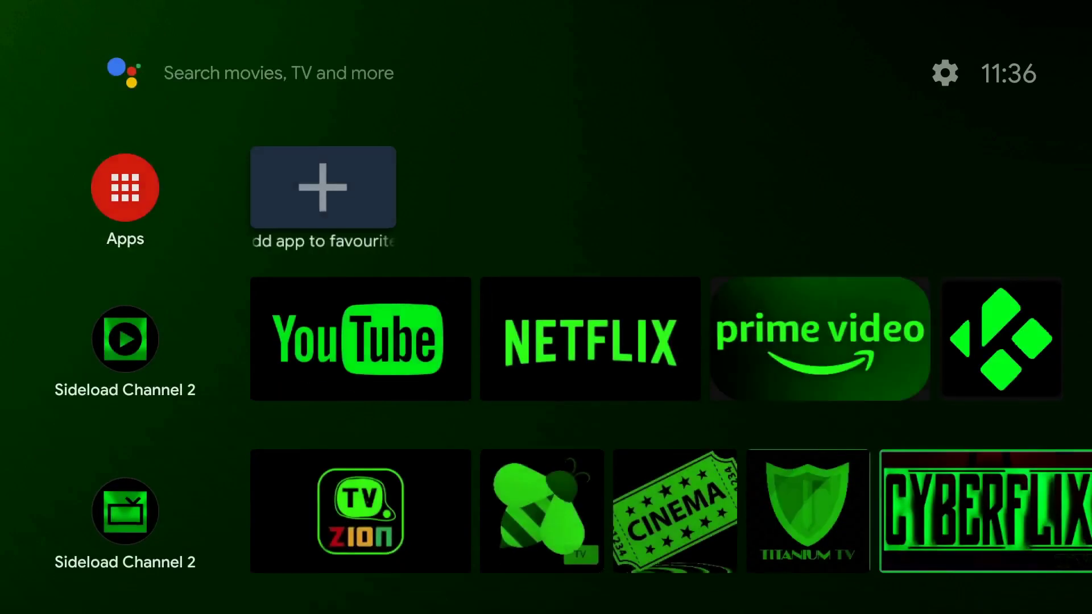
{"action": "key", "text": "Down"}
{"action": "key", "text": "Down"}
{"action": "key", "text": "Down"}
{"action": "key", "text": "Down"}
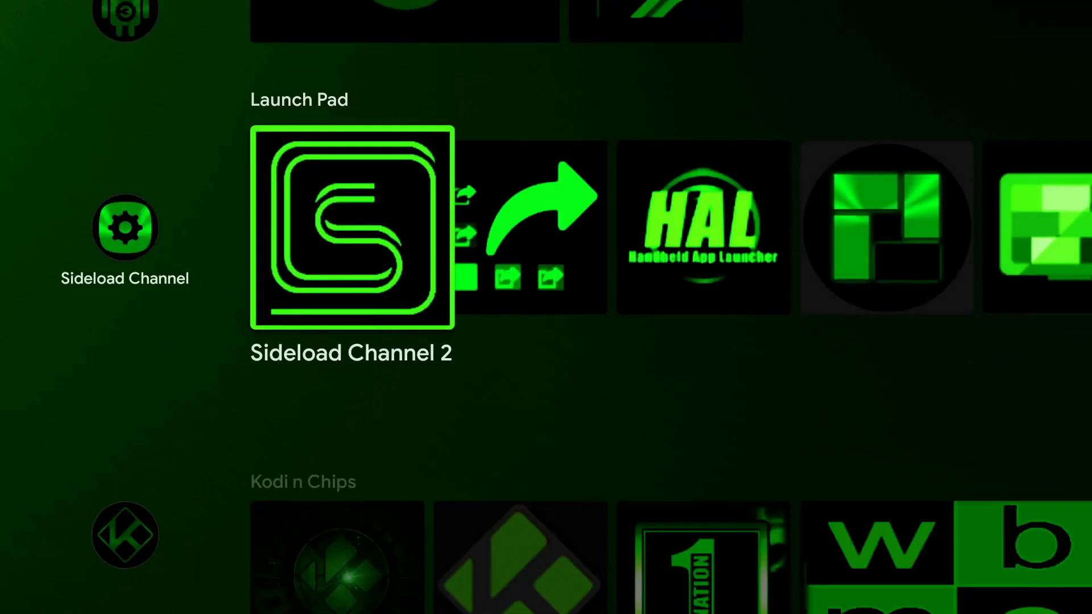
{"action": "key", "text": "Down"}
{"action": "key", "text": "Down"}
{"action": "key", "text": "Down"}
{"action": "key", "text": "Down"}
{"action": "key", "text": "Down"}
{"action": "key", "text": "Down"}
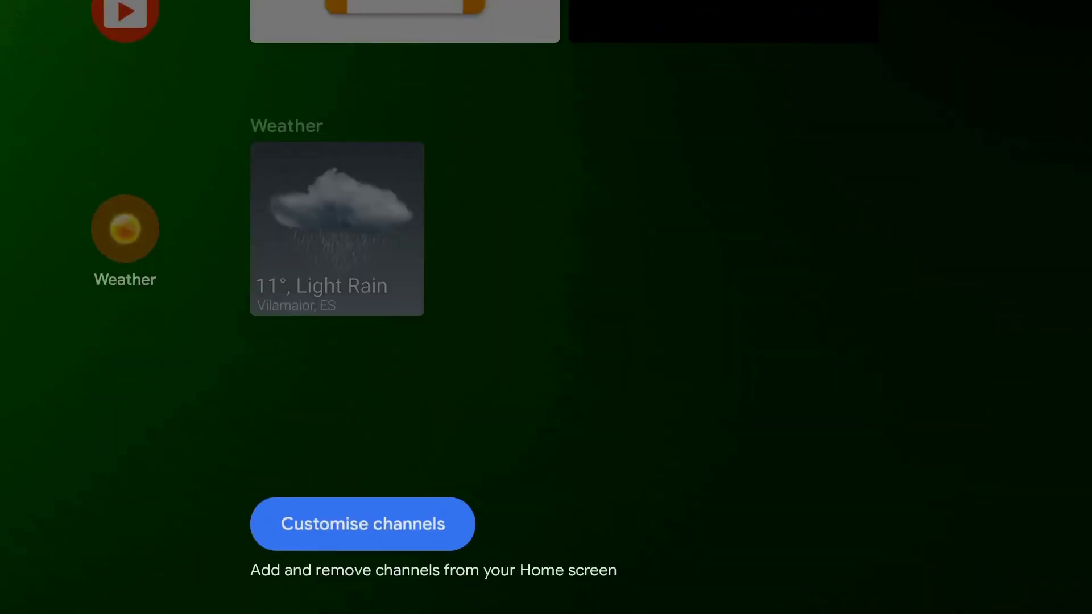
Open Sideload Channel 2 under Customise channels, showing WOT FLIX, WOT STREAMS and WOT TOOLS enabled.
{"action": "key", "text": "Return"}
{"action": "key", "text": "Down"}
{"action": "key", "text": "Down"}
{"action": "key", "text": "Down"}
{"action": "key", "text": "Down"}
{"action": "key", "text": "Down"}
{"action": "key", "text": "Down"}
{"action": "key", "text": "Down"}
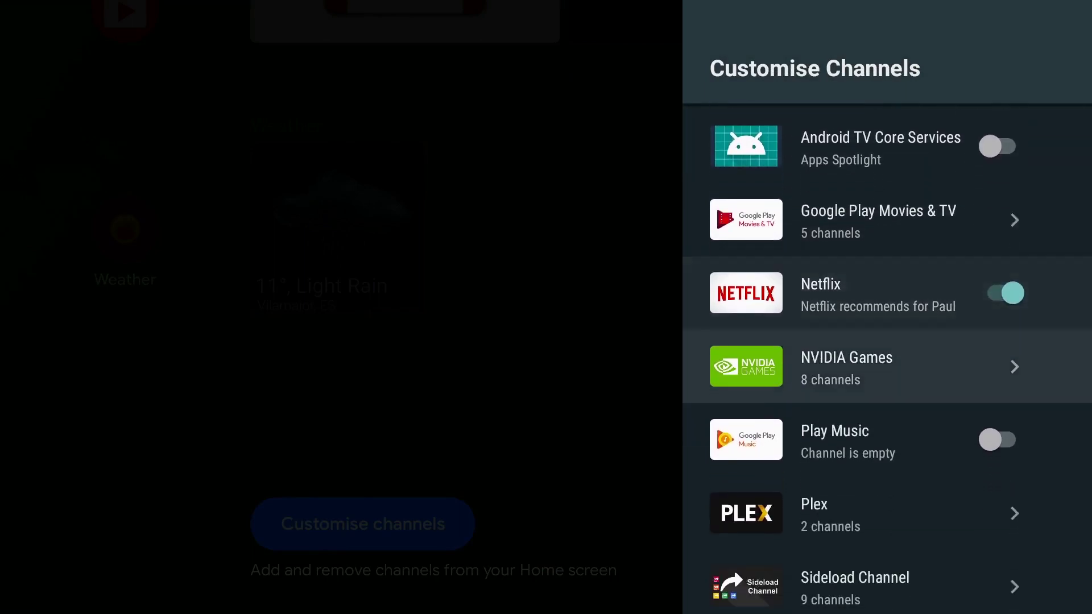
{"action": "key", "text": "Down"}
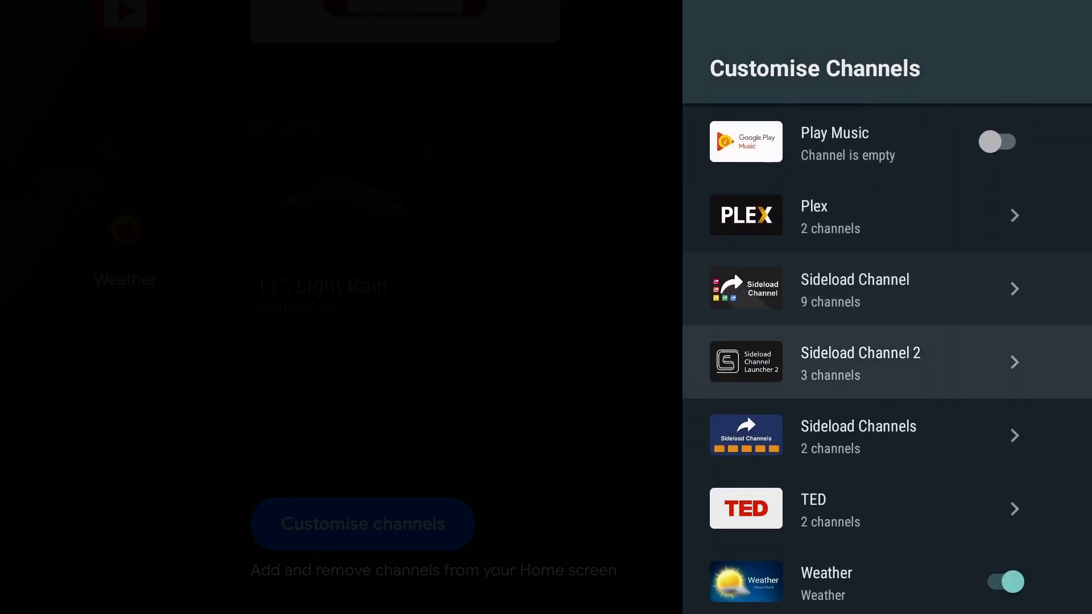
{"action": "key", "text": "Return"}
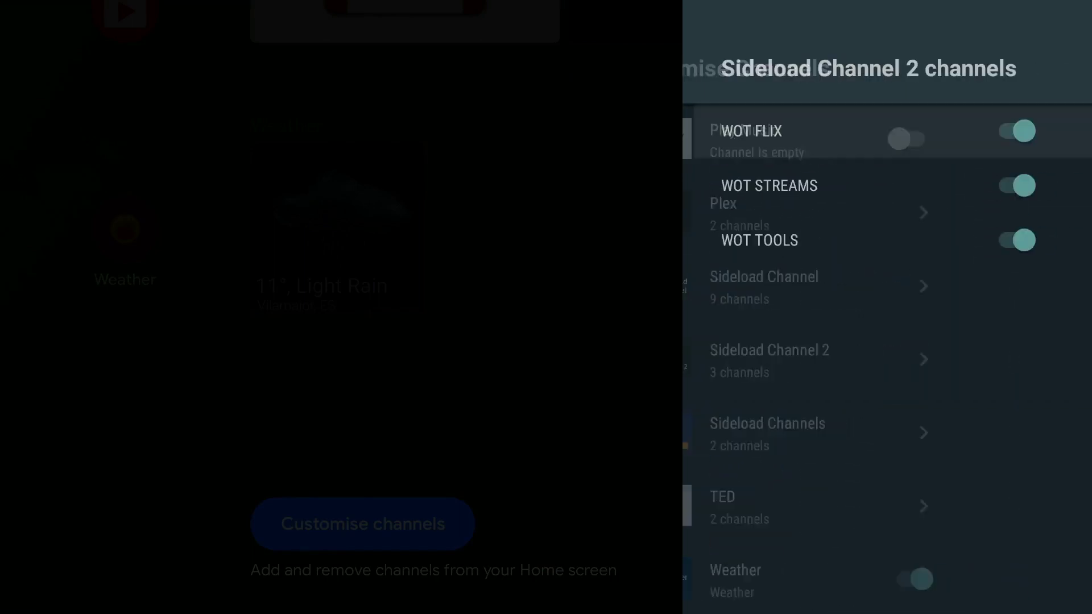